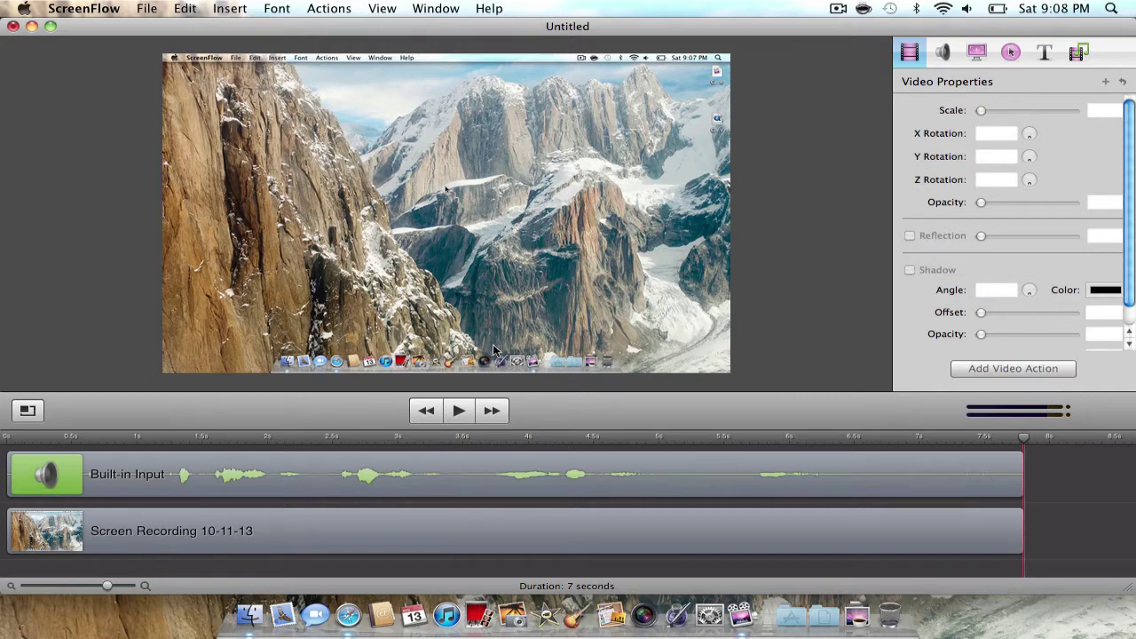
Play the Screen Recording 10-11-13 clip preview with its audio and raise the volume
click(457, 413)
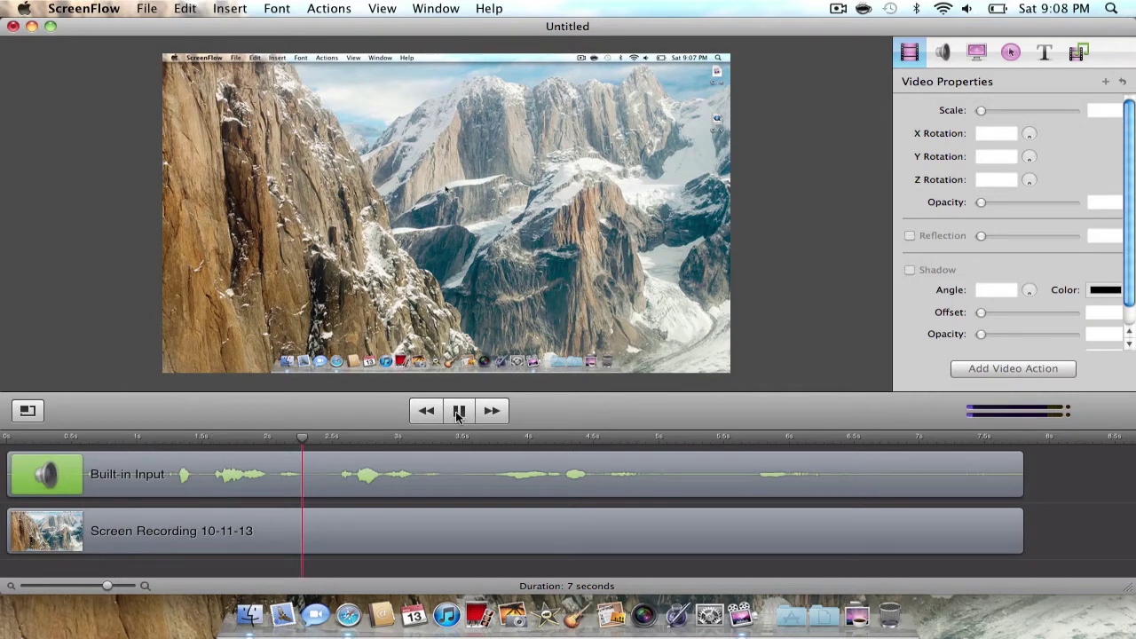
key(XF86AudioRaiseVolume)
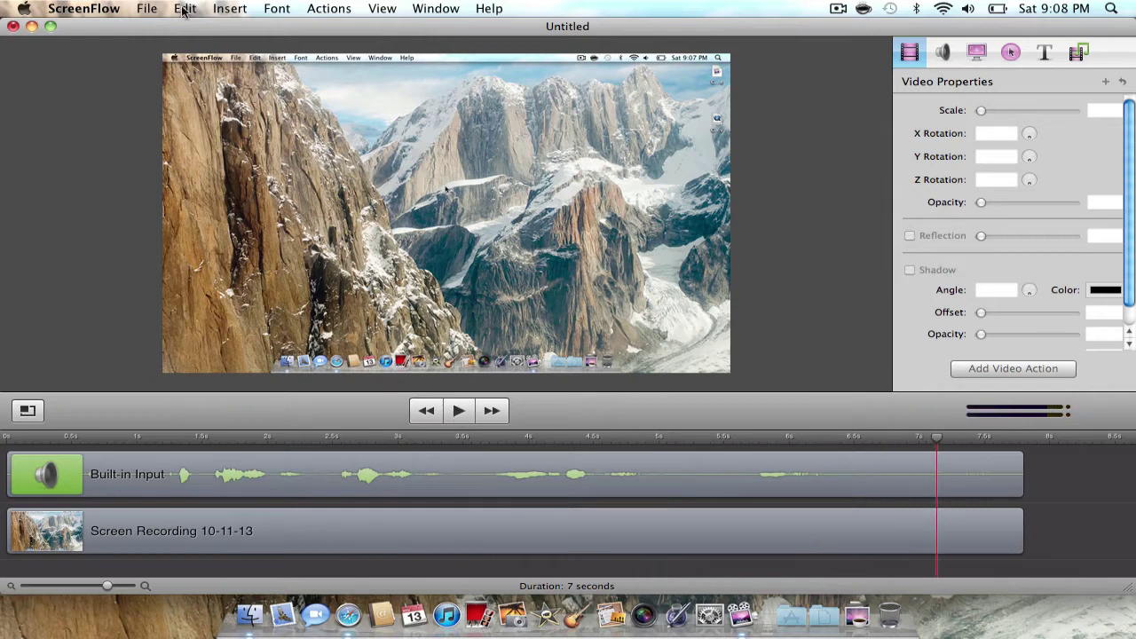
Save the project to the Desktop under the name 'Test' via Save As
click(146, 9)
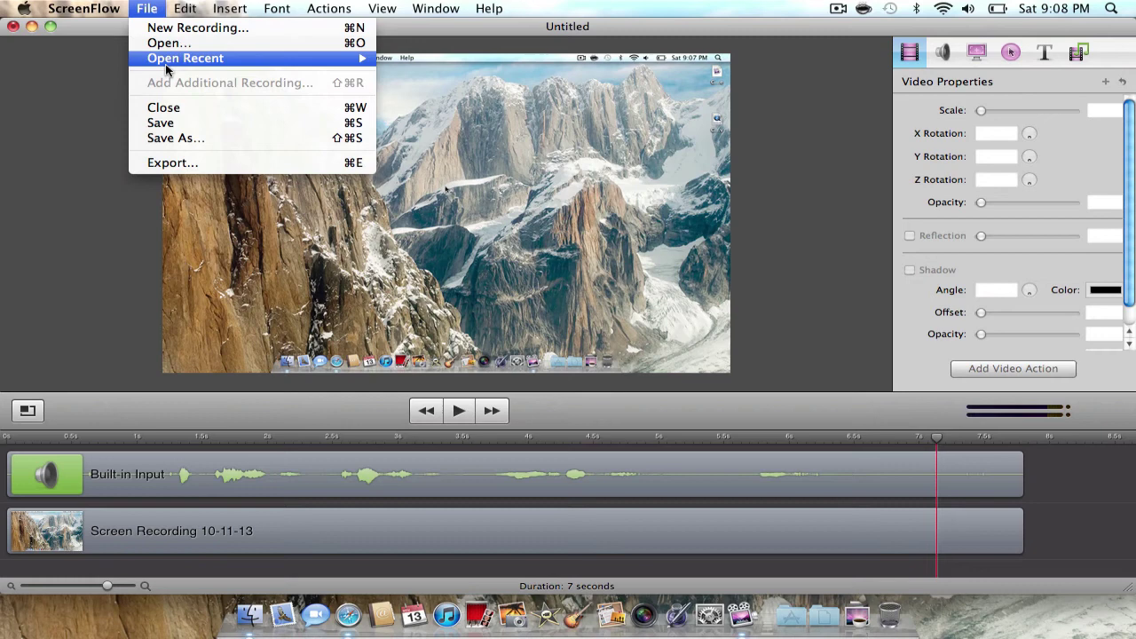
click(164, 139)
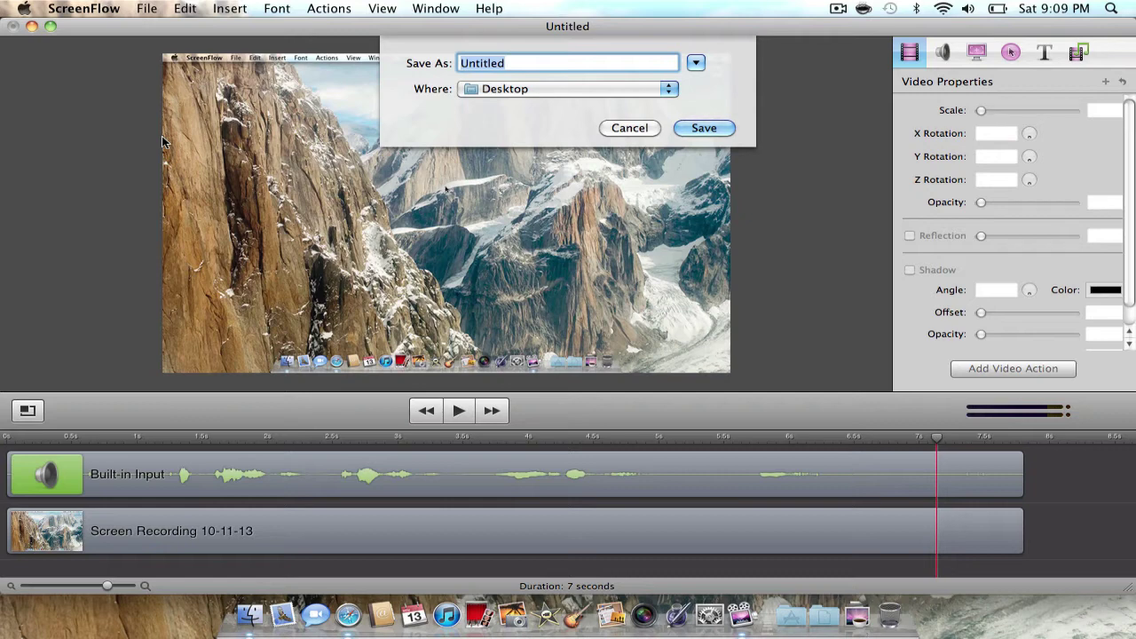
text(Test)
click(689, 127)
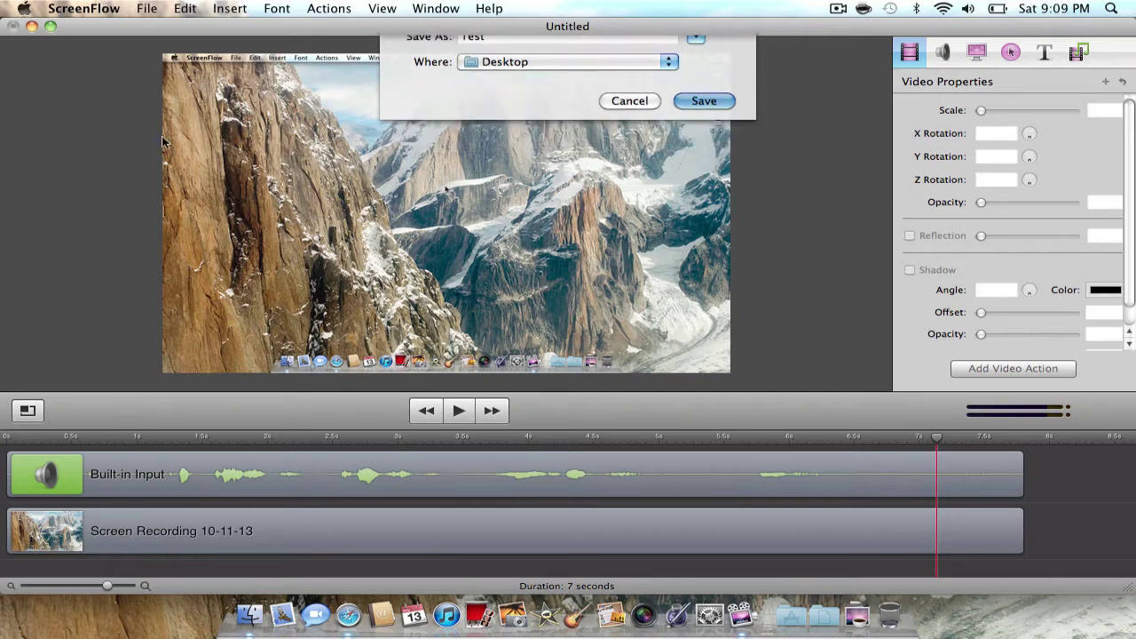
click(135, 11)
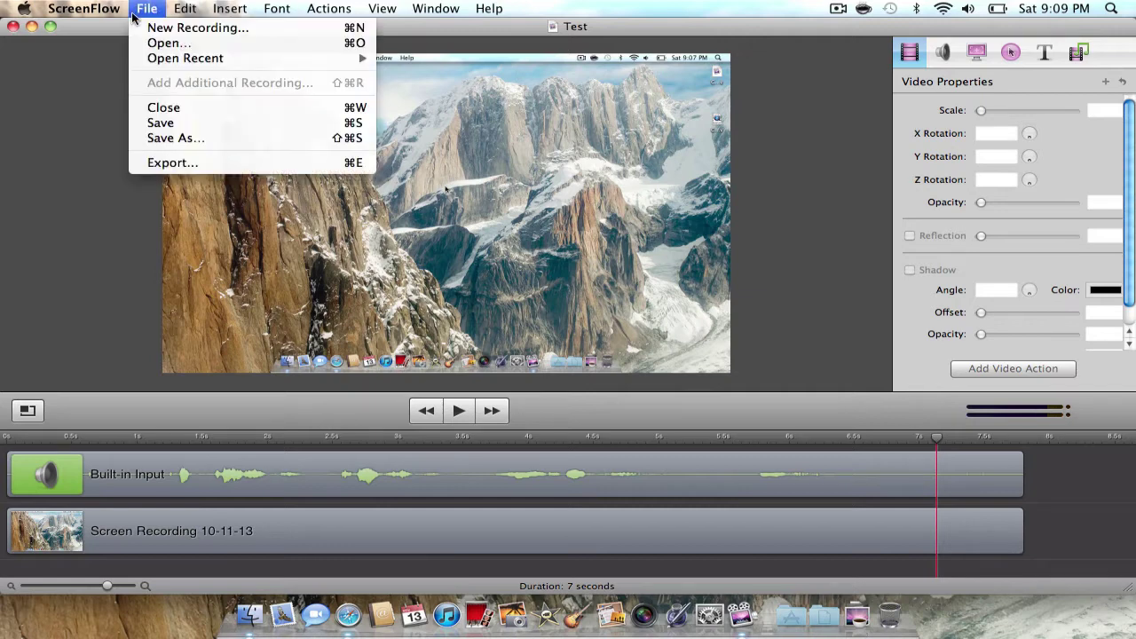
Set up a Test.mov export to the Desktop with the Web – High preset, opening its detailed settings
click(172, 164)
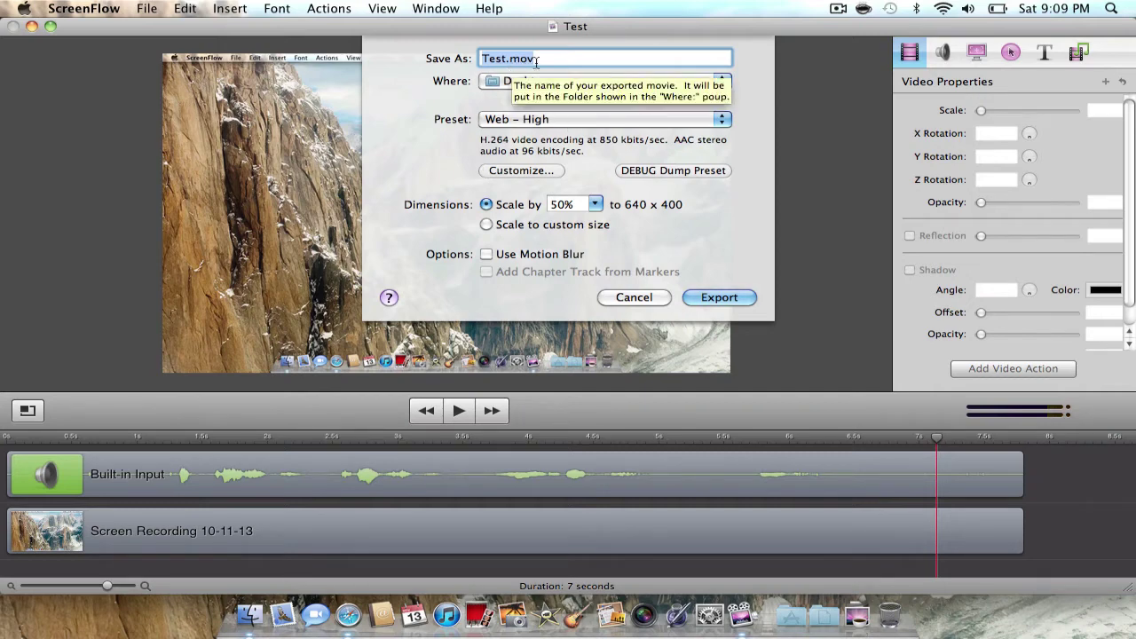
click(536, 58)
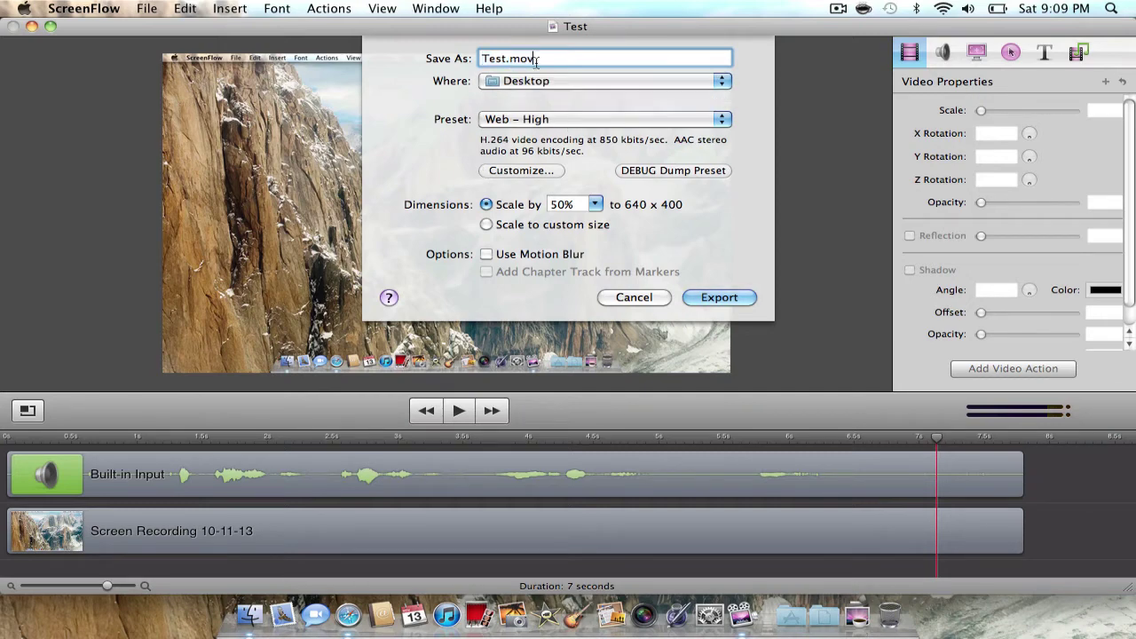
click(535, 119)
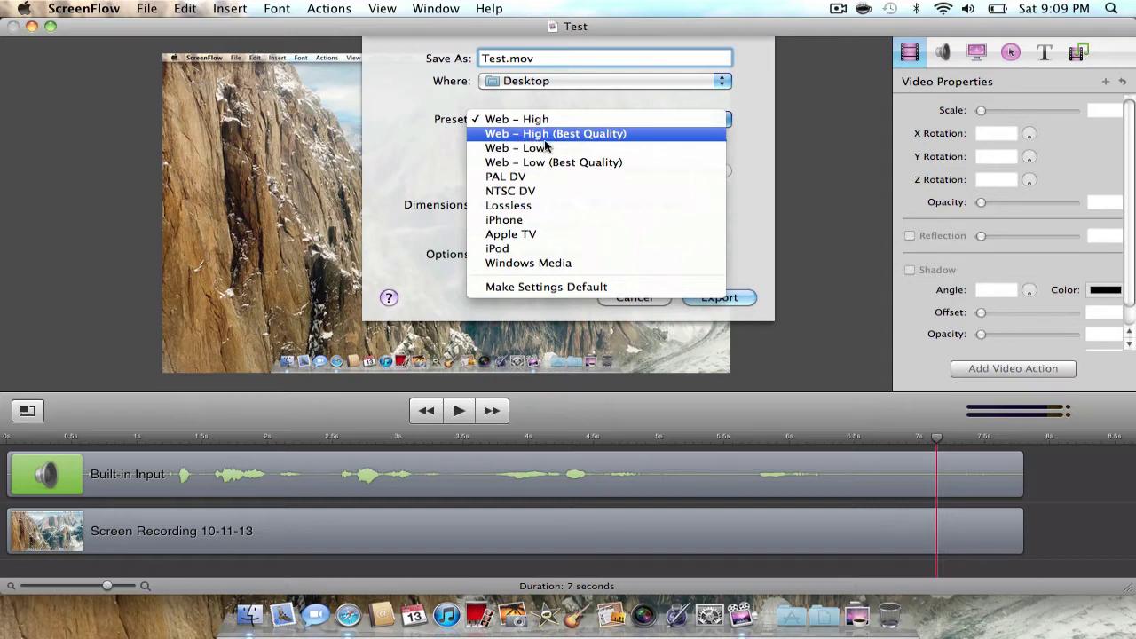
click(550, 120)
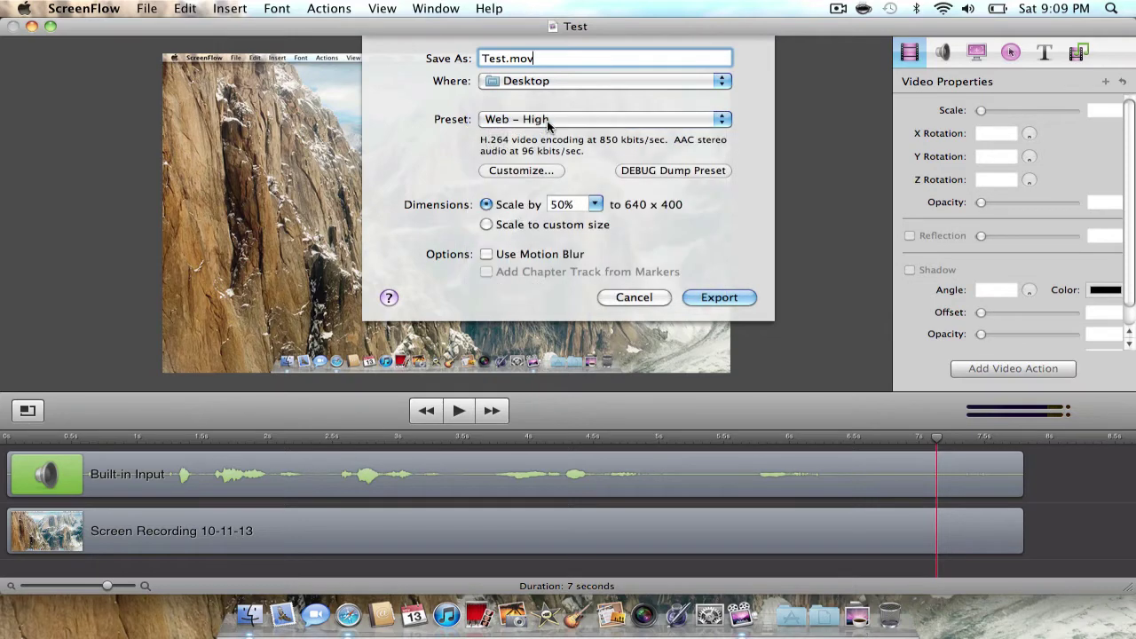
click(535, 171)
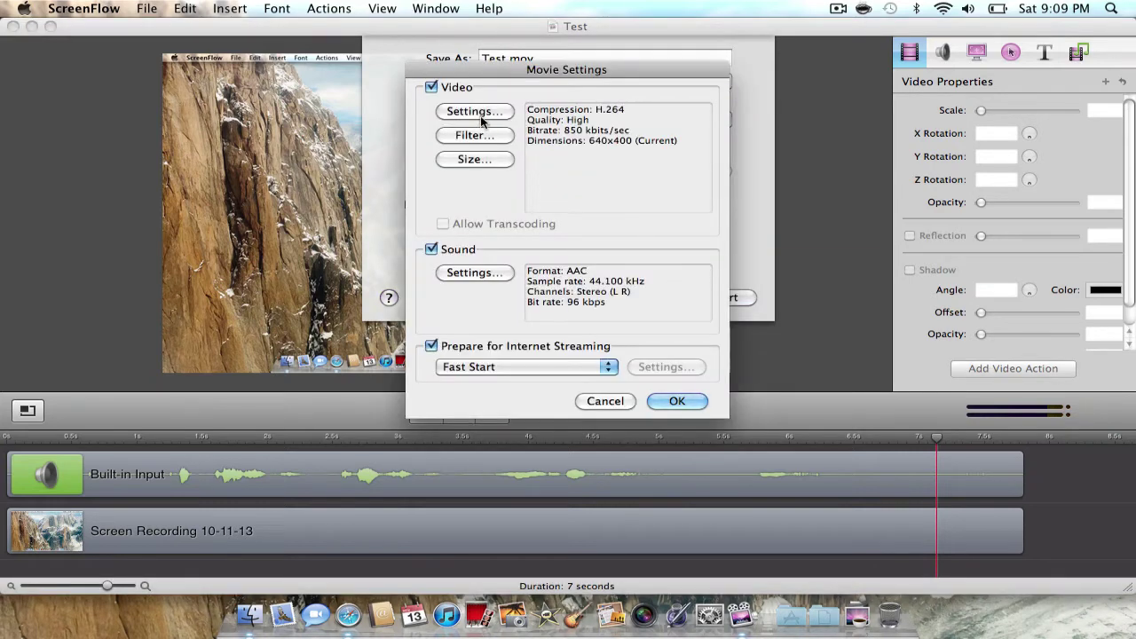
Set the export video to H.264 at Best quality, keeping the current frame rate
click(479, 115)
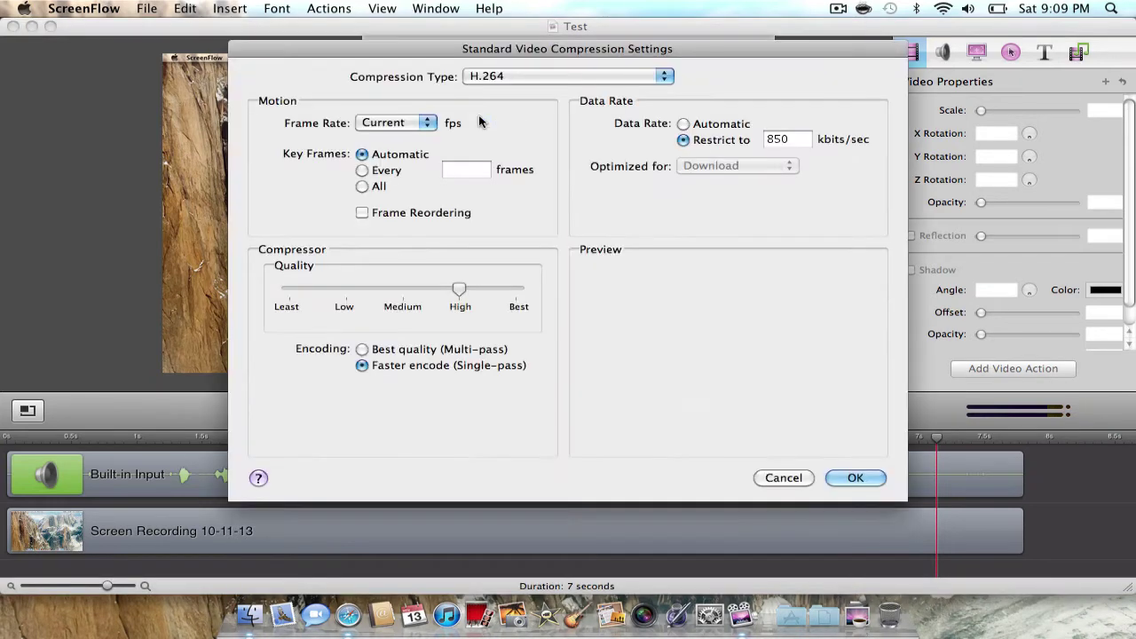
click(525, 77)
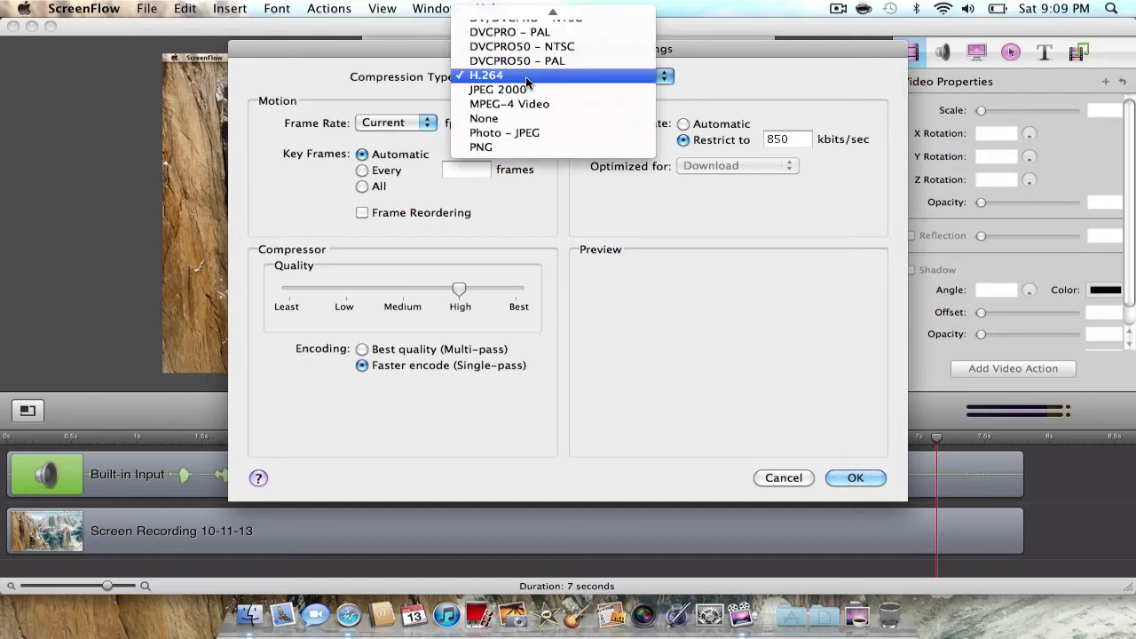
click(525, 76)
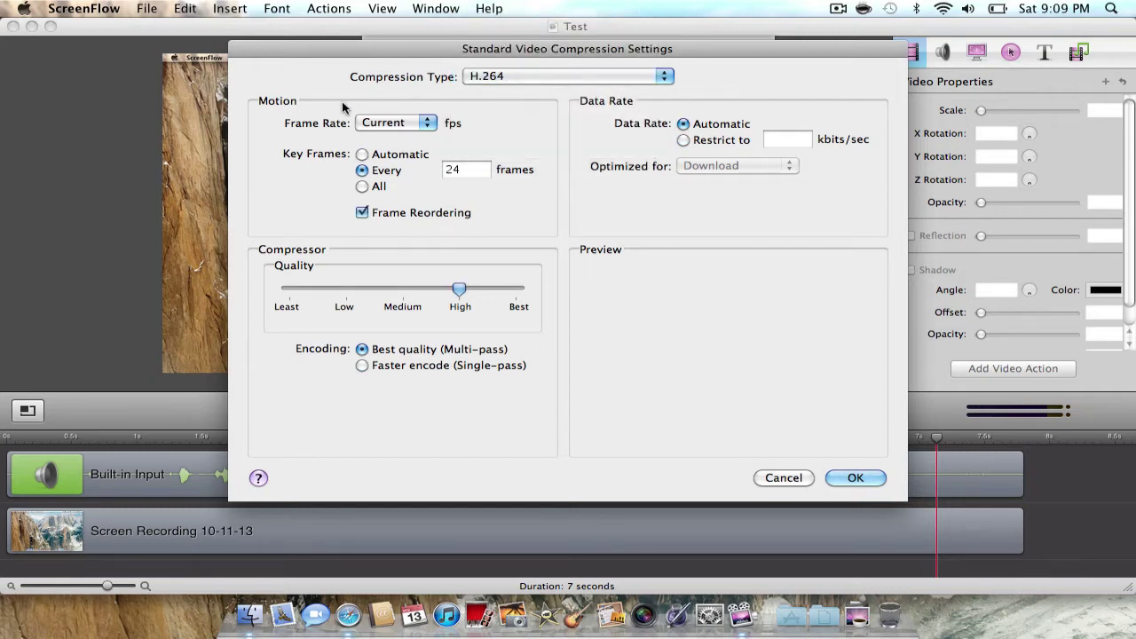
click(390, 123)
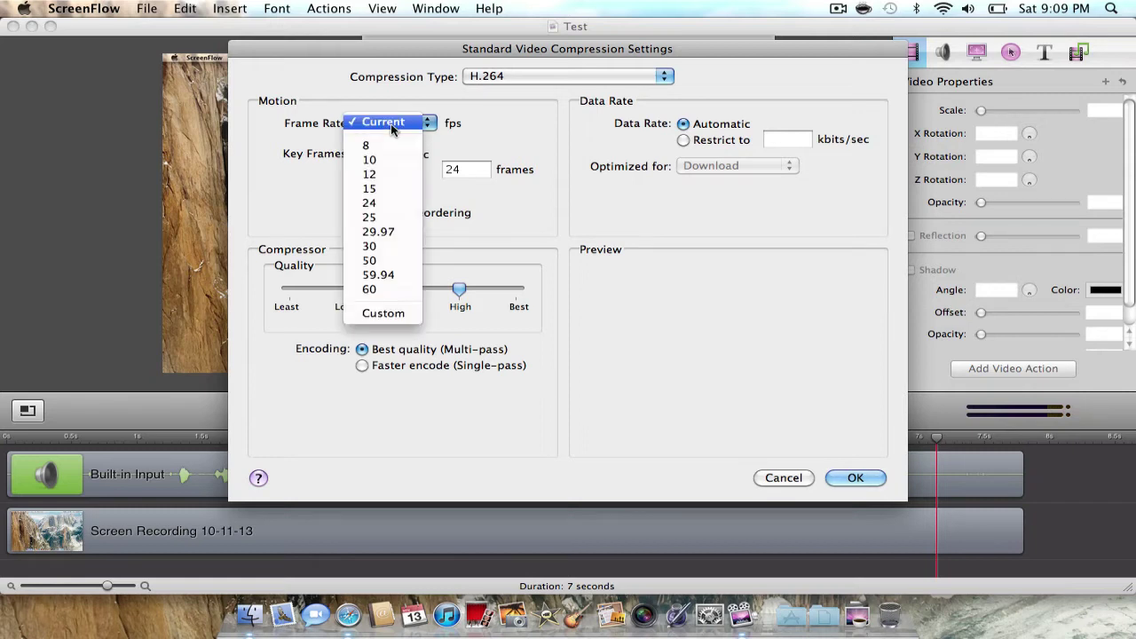
click(364, 168)
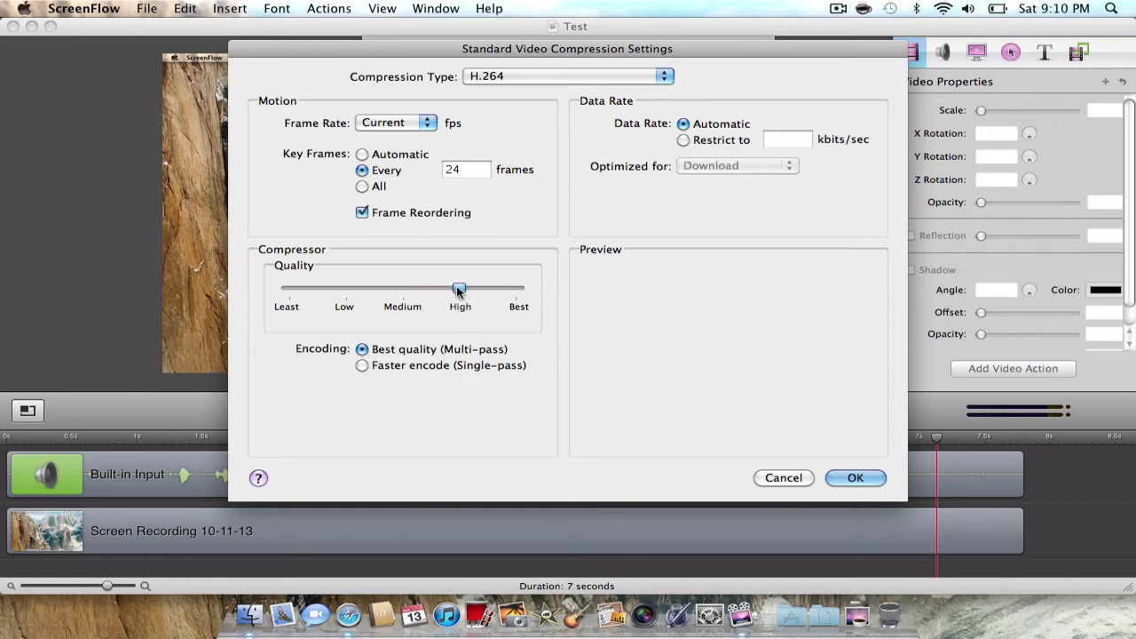
drag(457, 290, 532, 284)
click(858, 477)
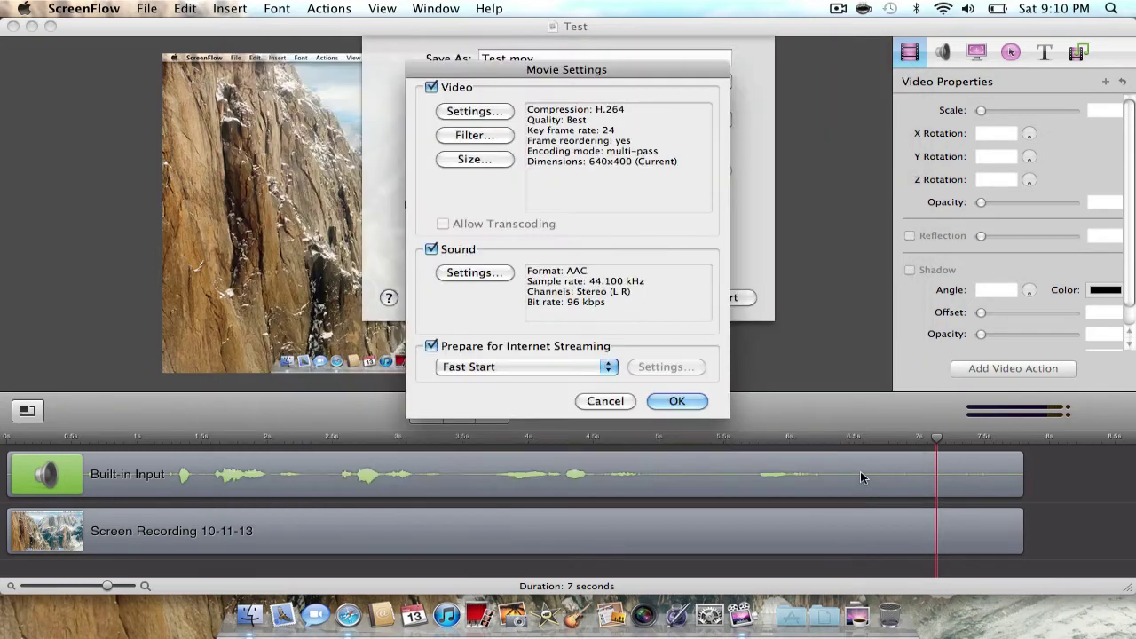
Set the export dimensions to HD 1280×720 16:9
click(500, 160)
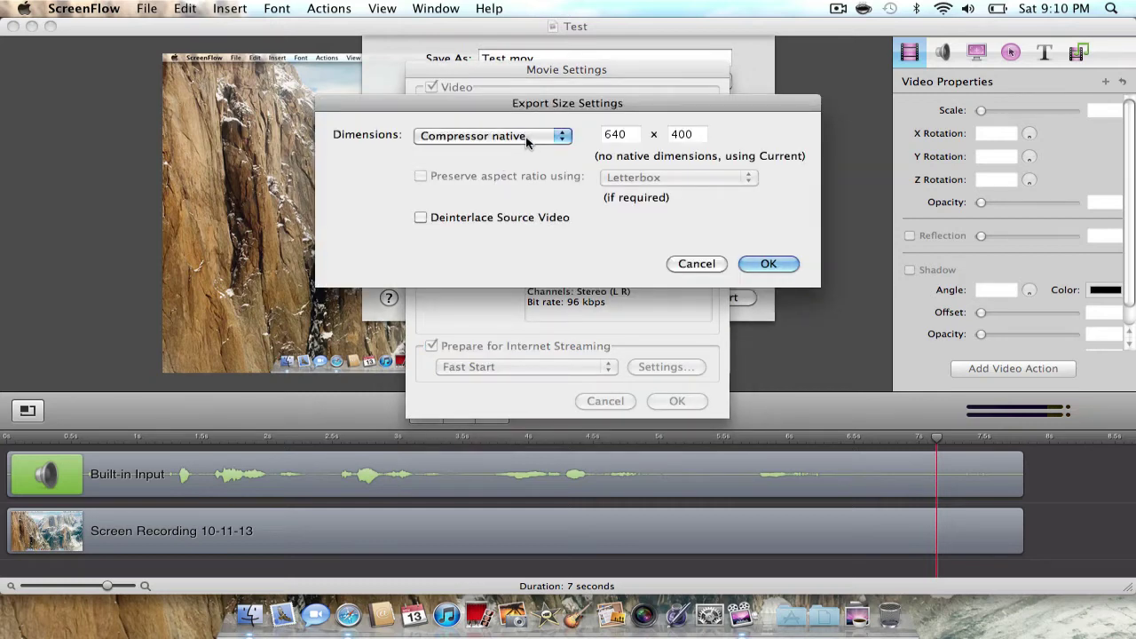
click(526, 139)
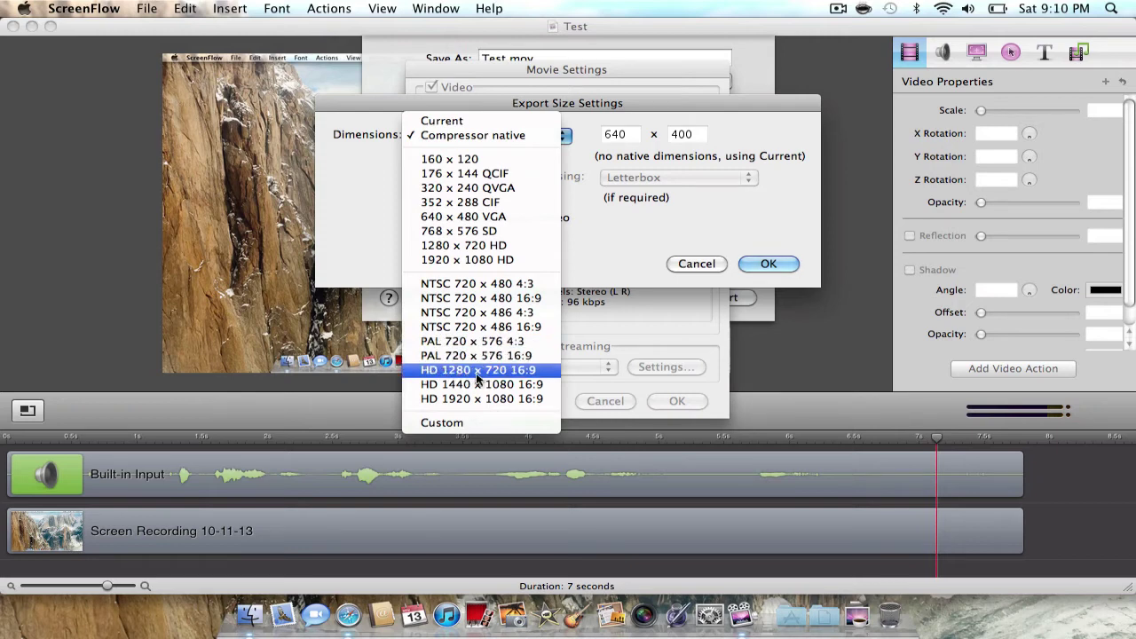
click(522, 371)
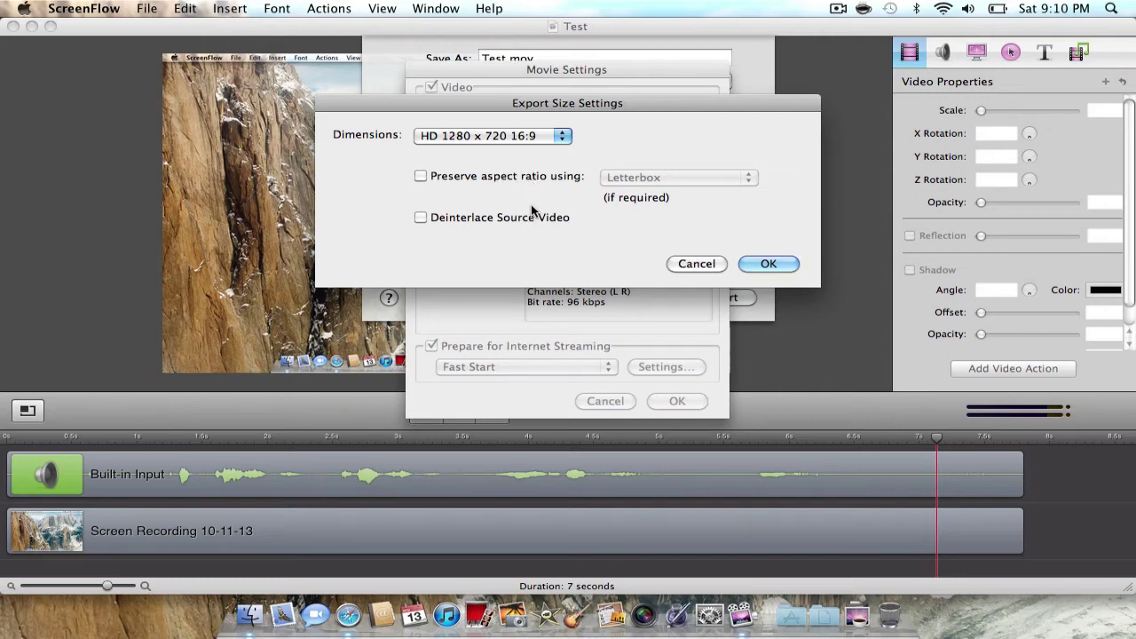
click(768, 263)
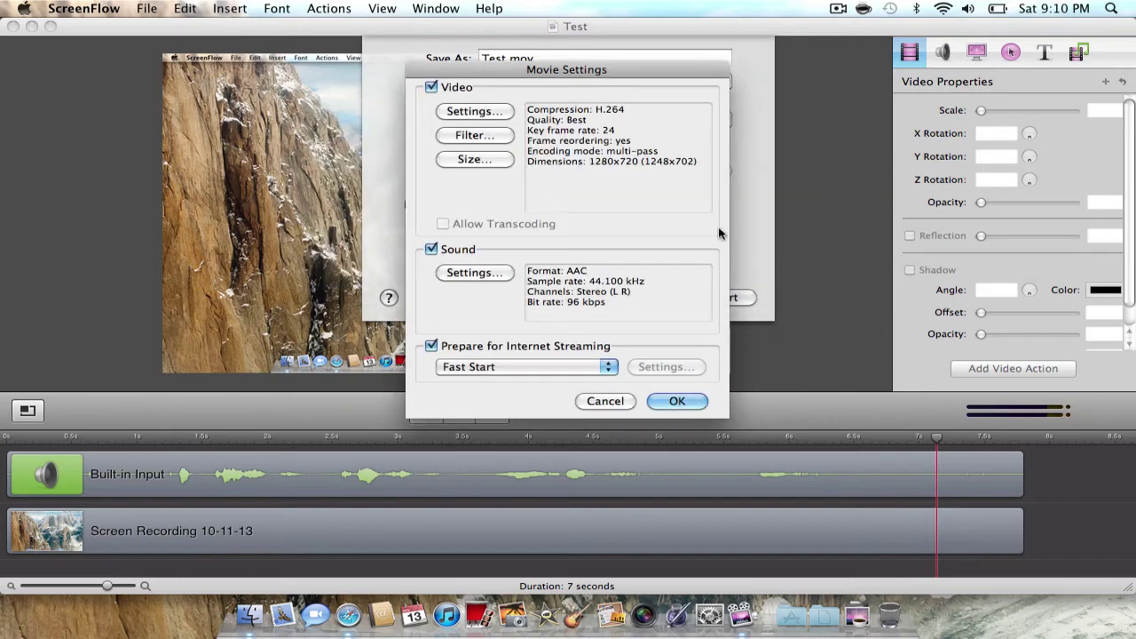
Keep the export sound as AAC stereo at 44.100 kHz
click(483, 272)
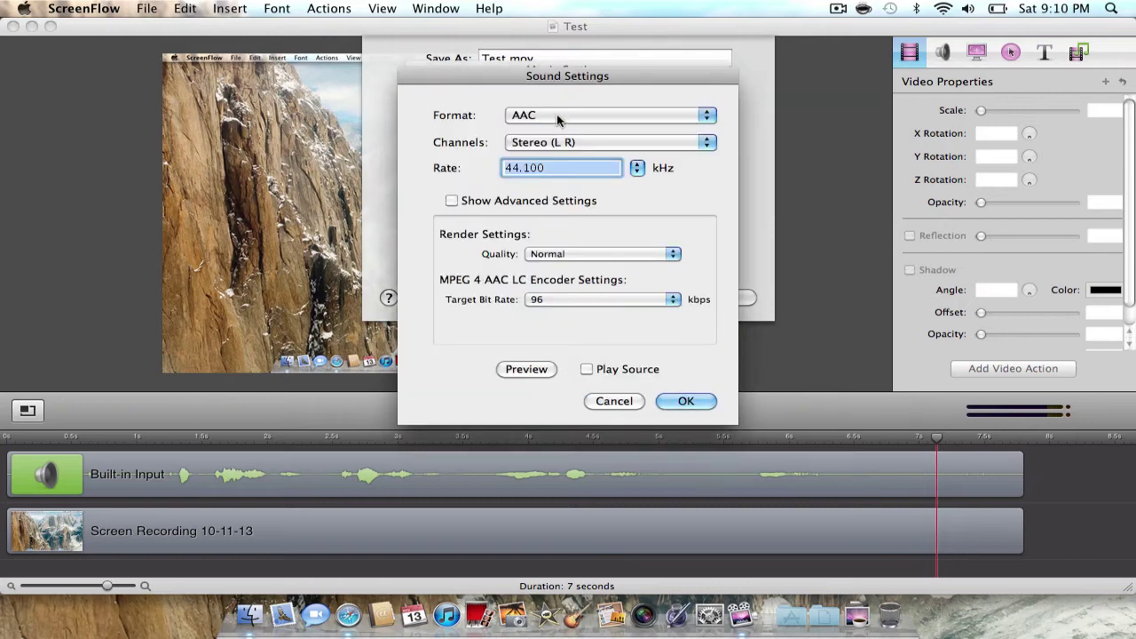
click(557, 116)
click(557, 115)
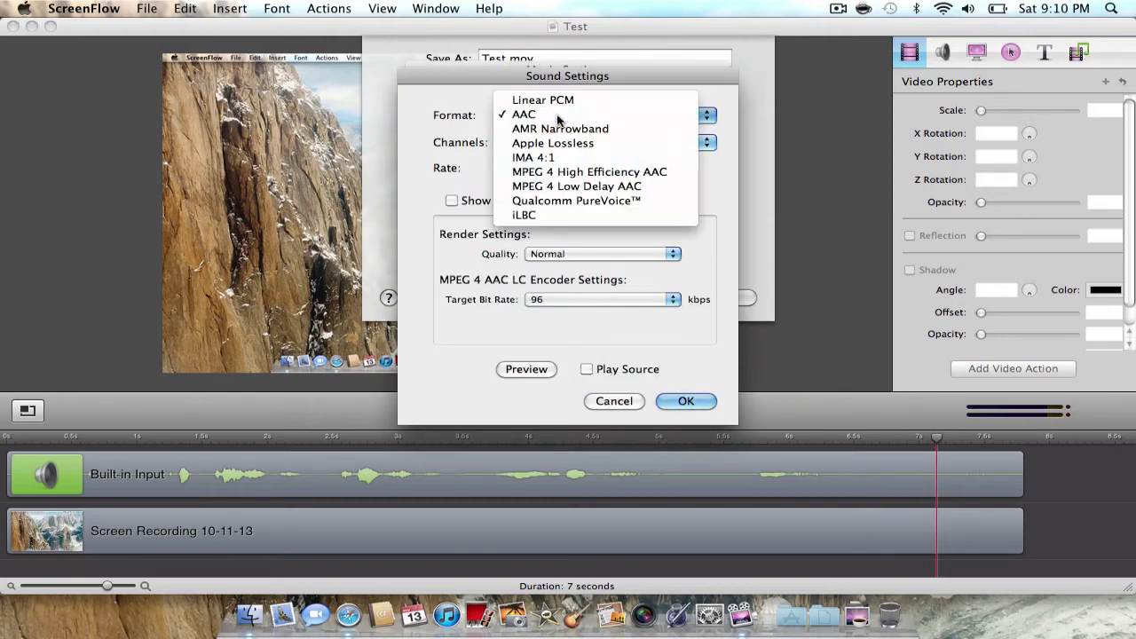
click(555, 141)
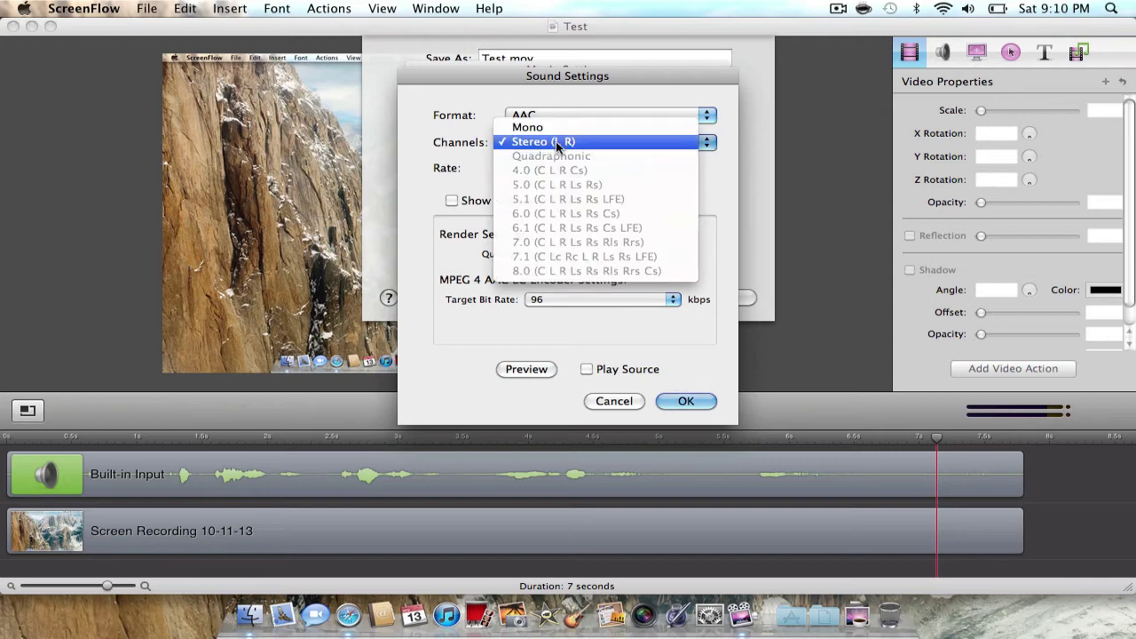
click(560, 142)
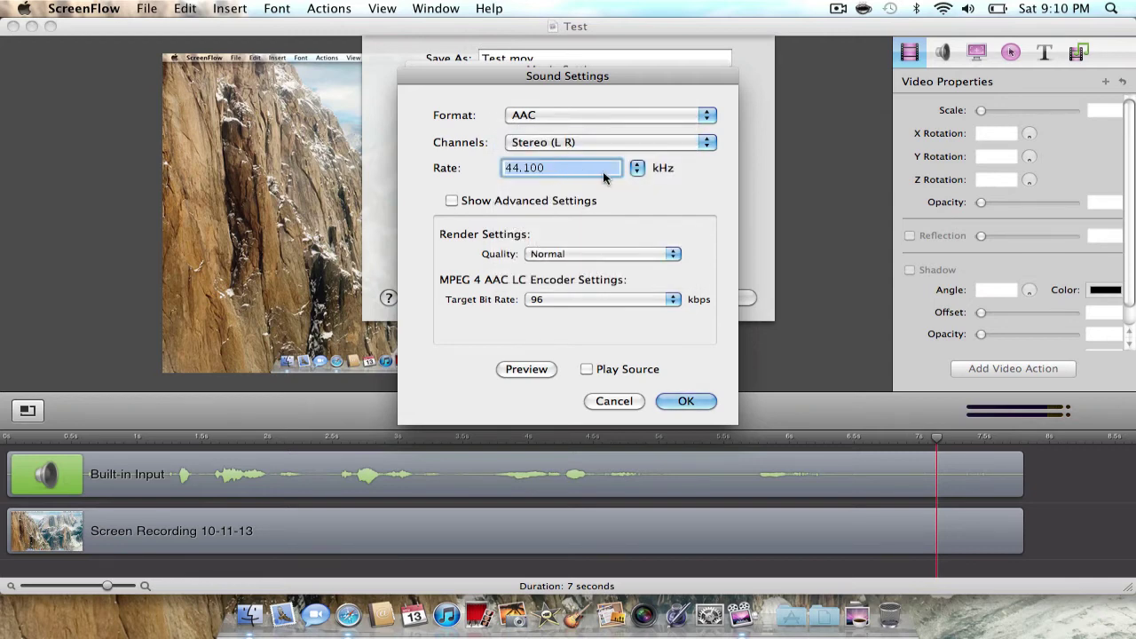
click(638, 168)
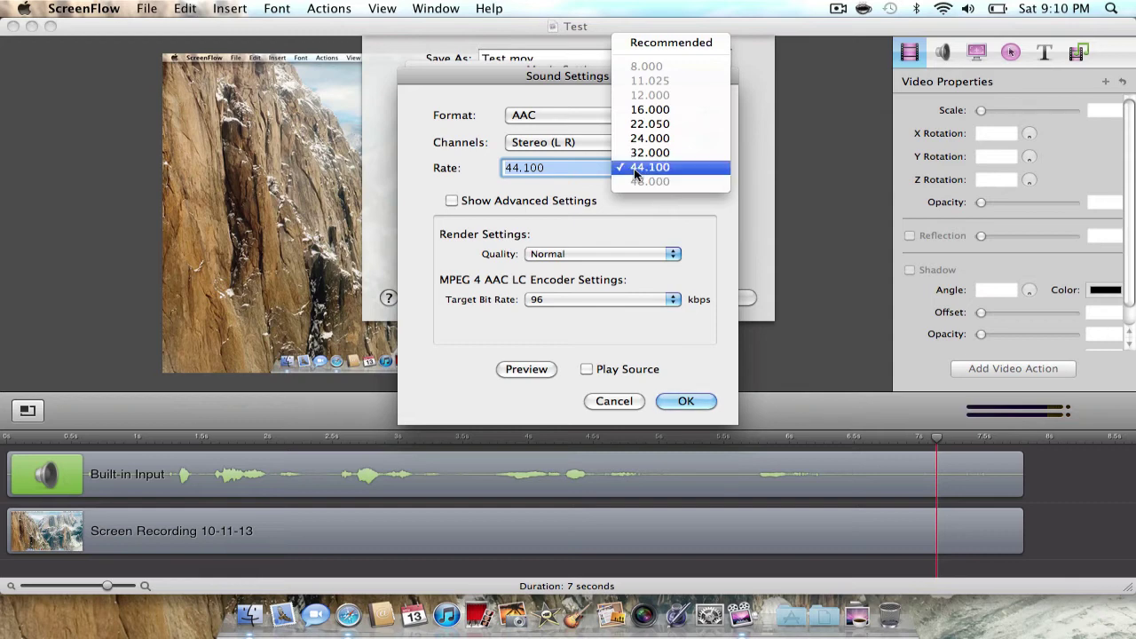
click(635, 174)
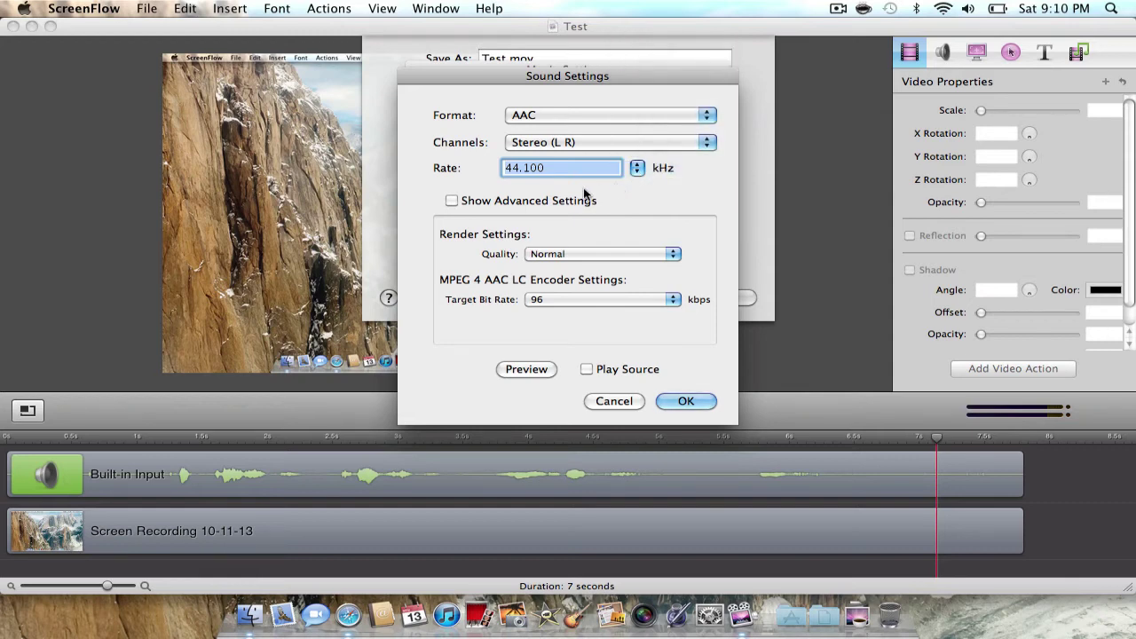
Set the audio render quality to Better and the target bit rate to 192 kbps
click(582, 253)
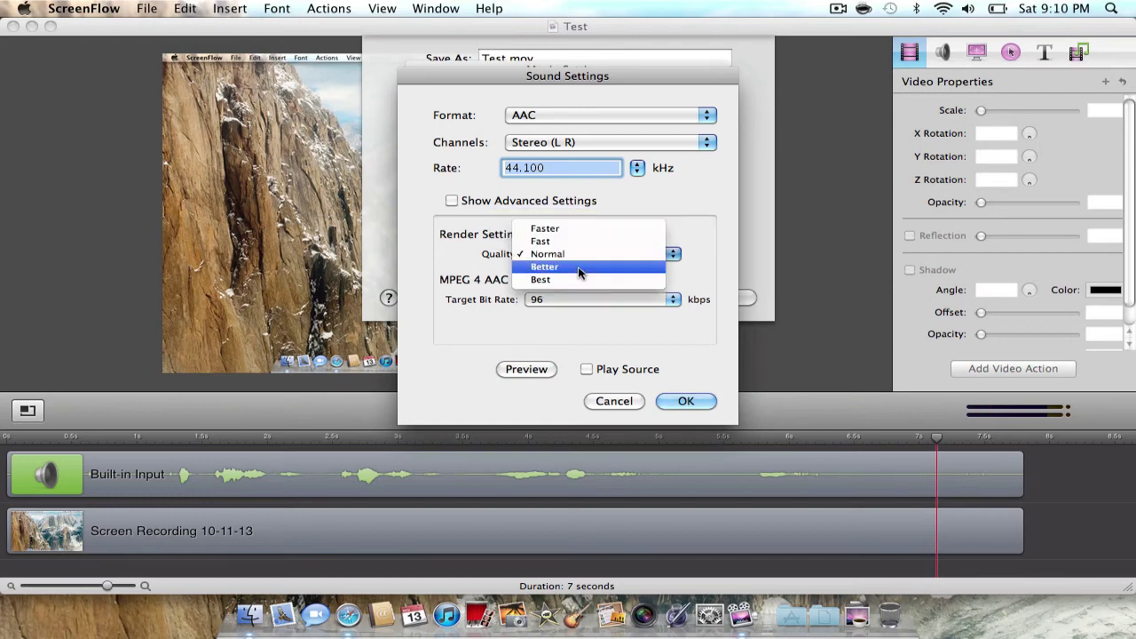
click(577, 255)
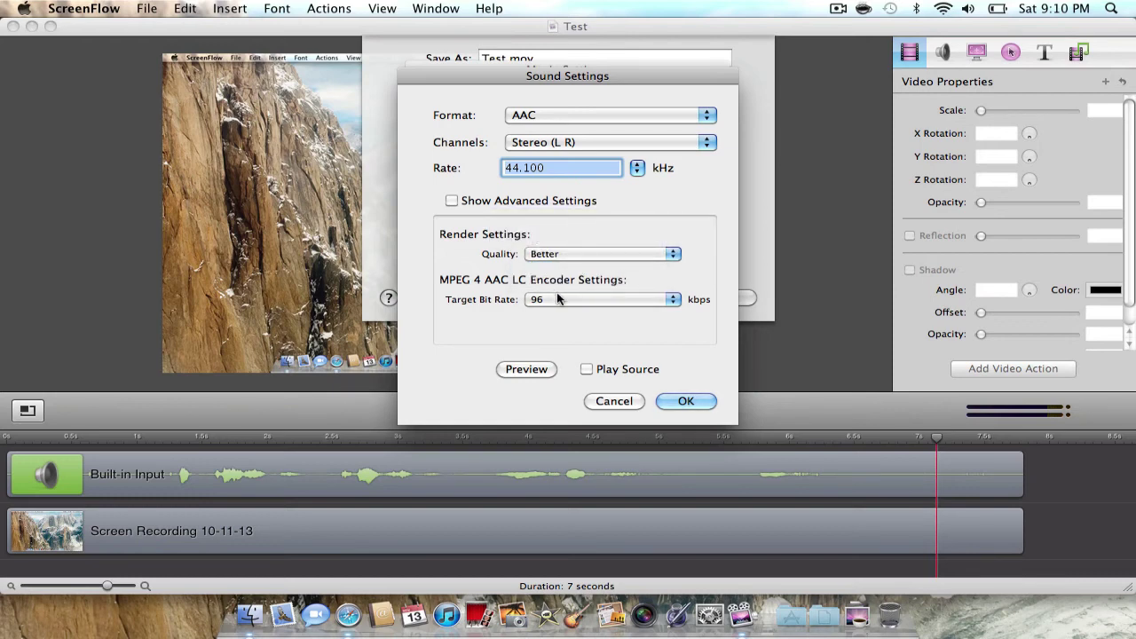
click(558, 295)
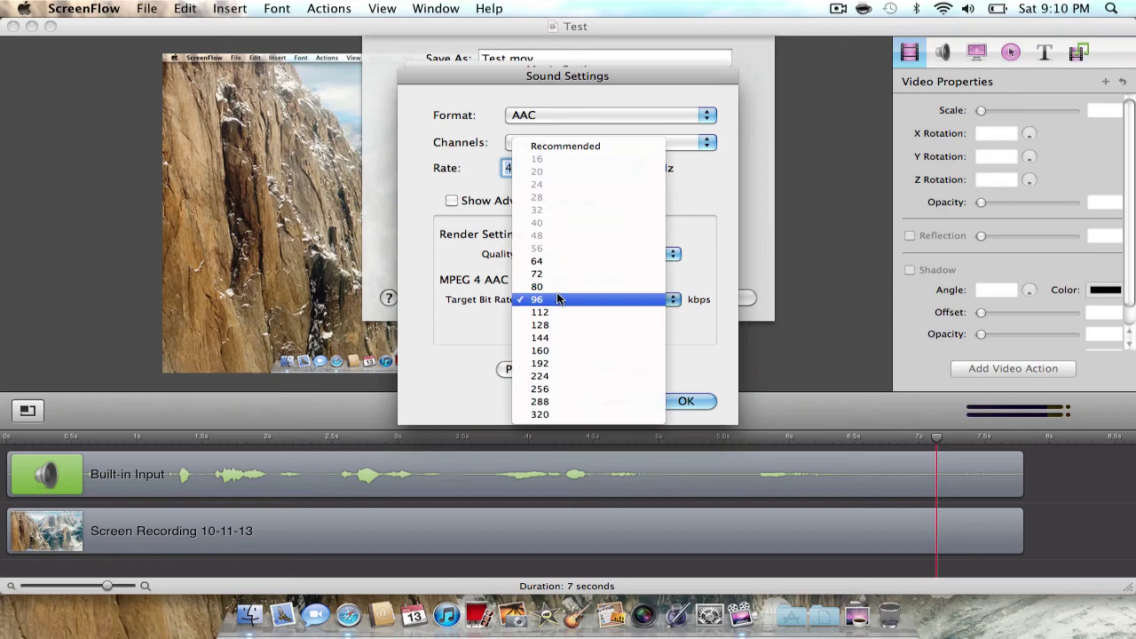
click(546, 364)
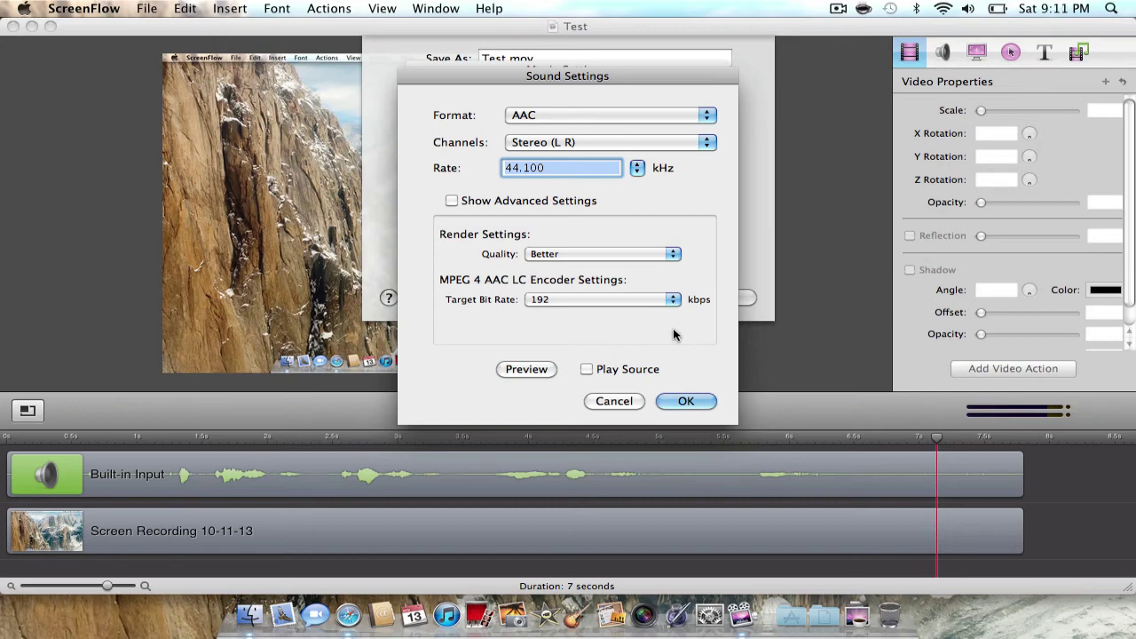
click(686, 401)
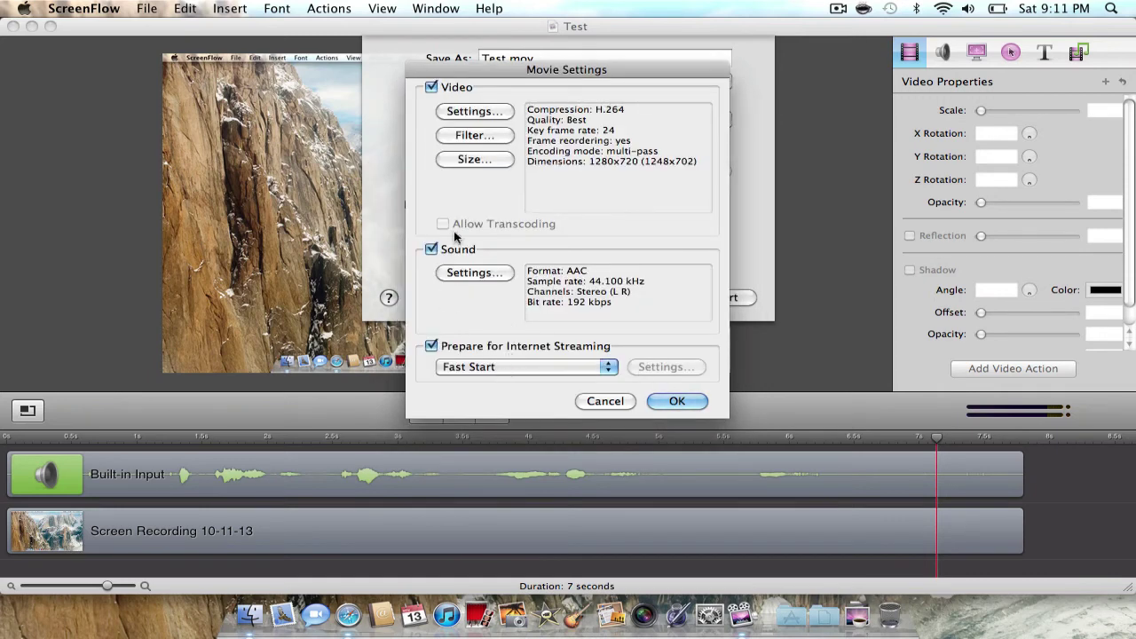
Keep Fast Start internet streaming and accept the movie settings
click(503, 369)
click(488, 367)
click(675, 402)
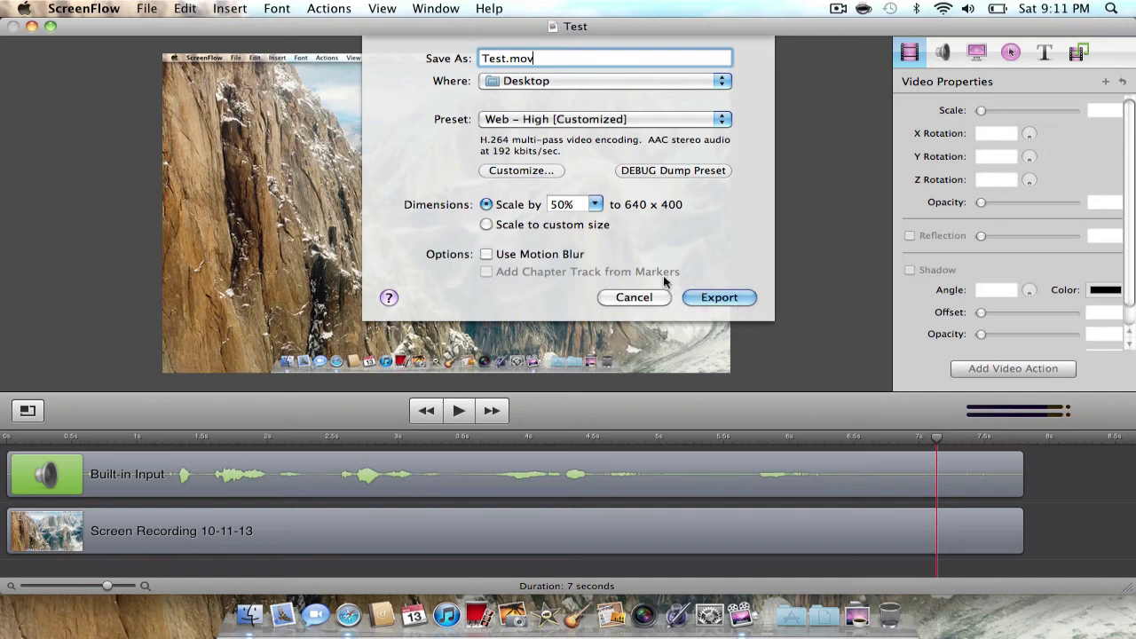
Scale the export to a custom size with height 720 and export Test.mov
click(487, 224)
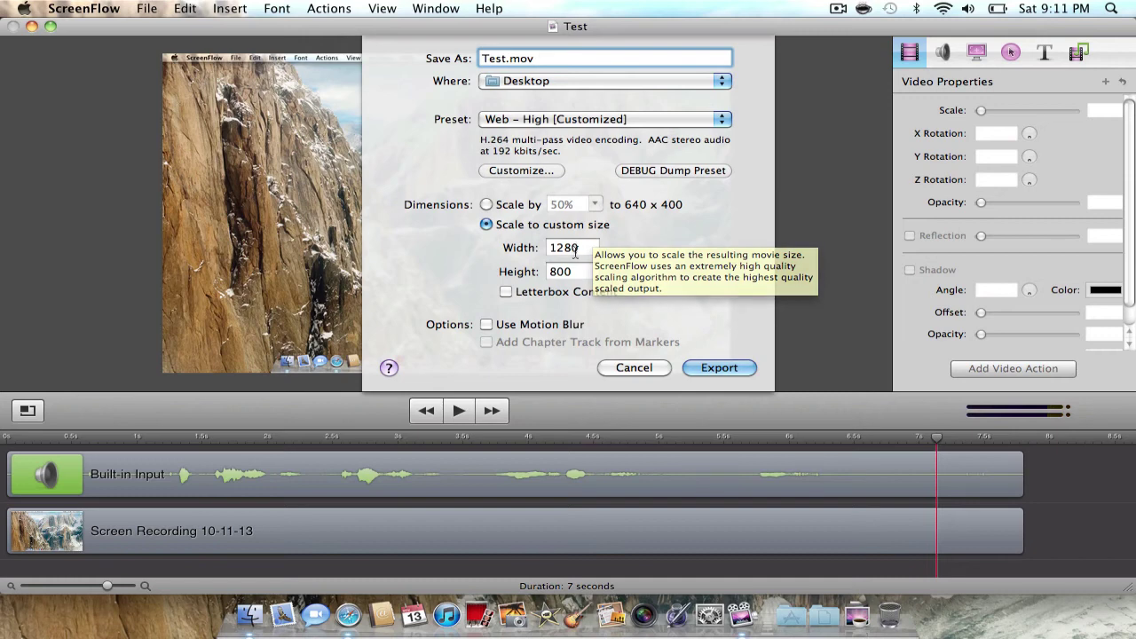
double_click(576, 273)
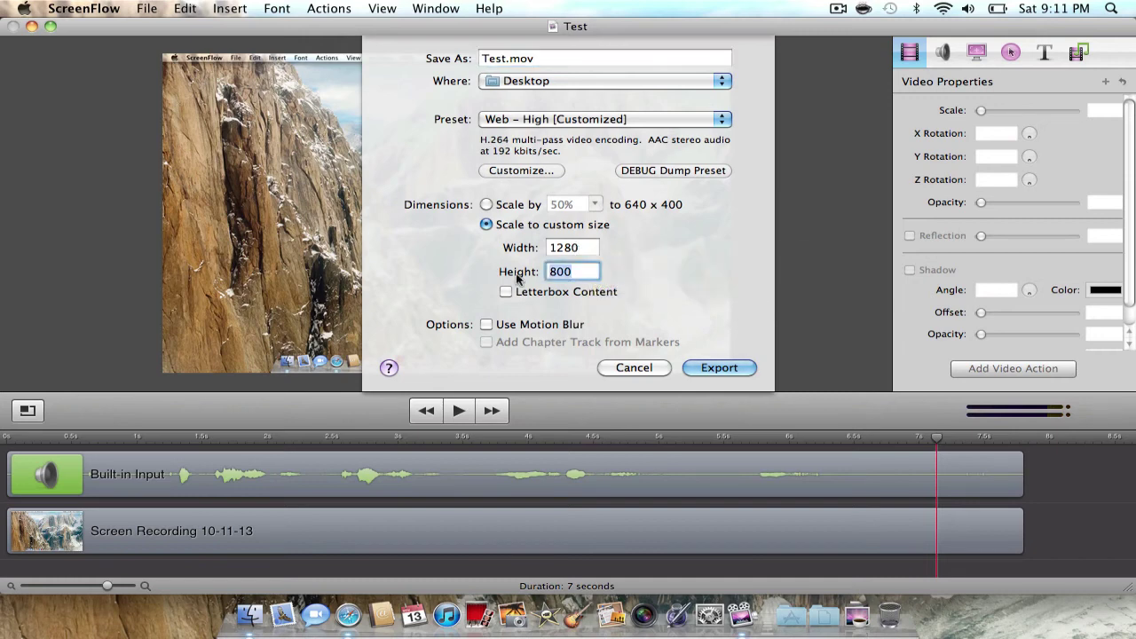
text(720)
click(715, 369)
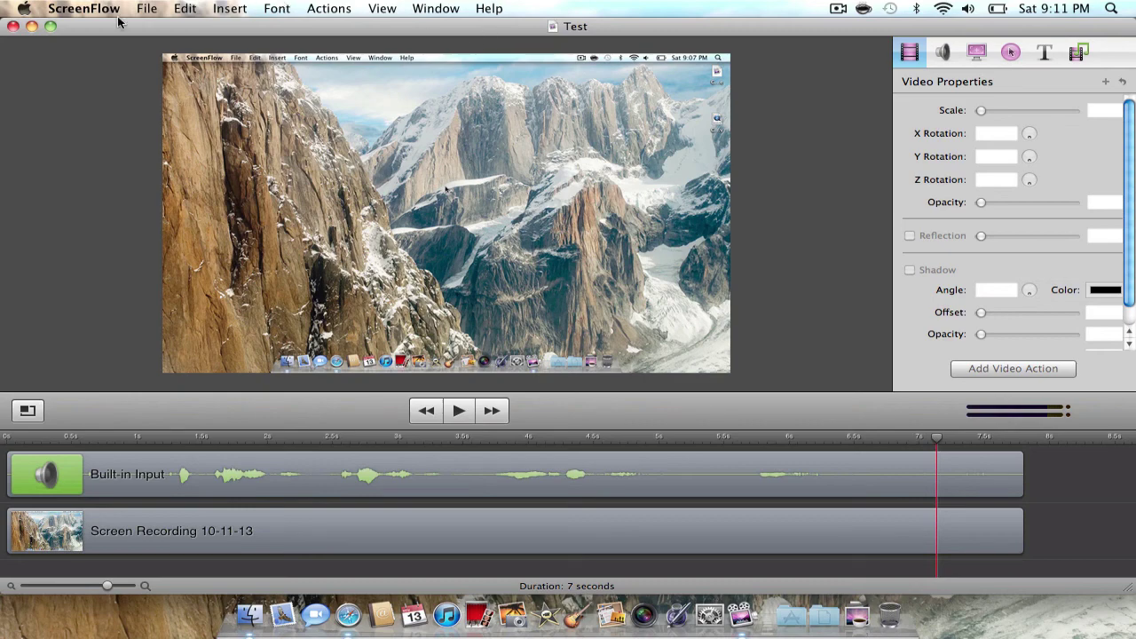
Hide ScreenFlow and open the exported Test.mov from the desktop in QuickTime Player
click(32, 26)
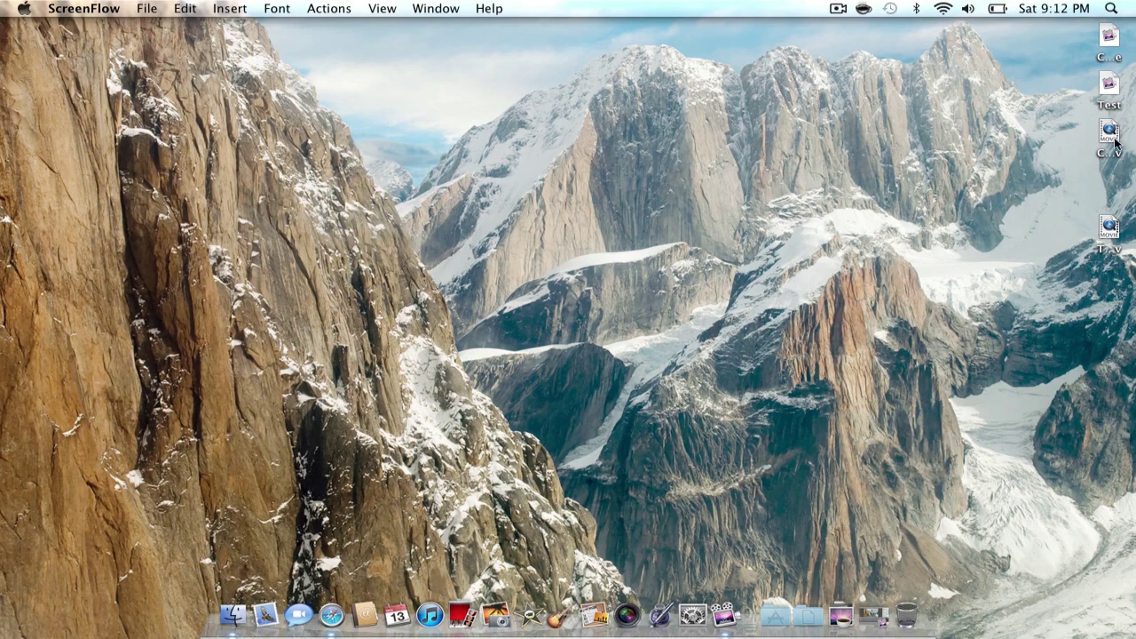
click(1106, 229)
double_click(1105, 228)
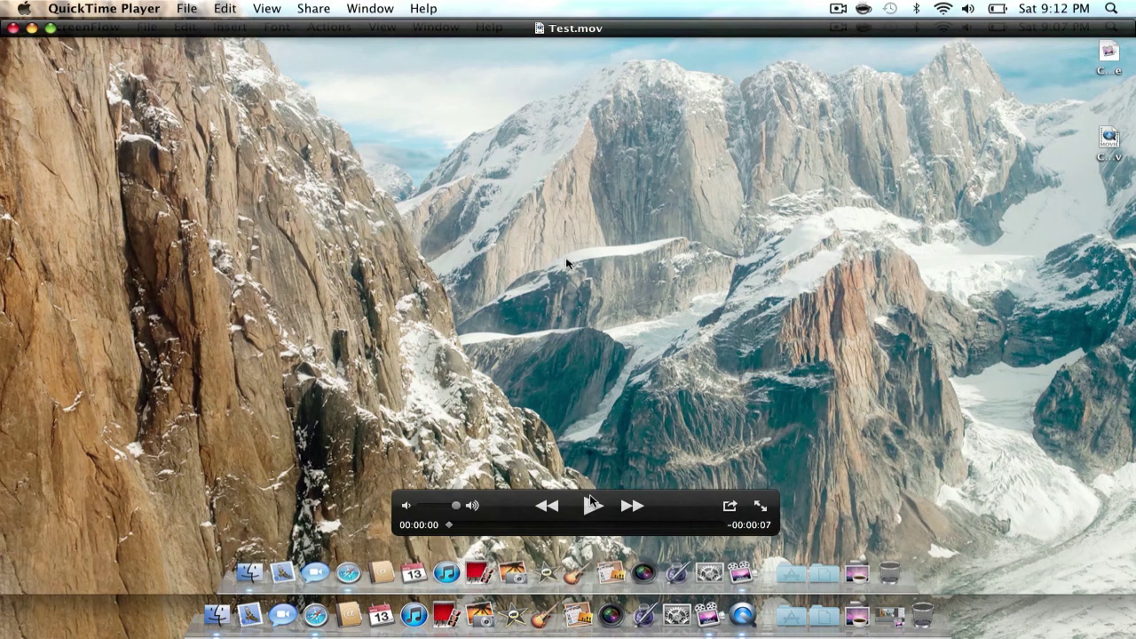
Play and pause Test.mov, then quit QuickTime Player back to the desktop
click(591, 504)
click(591, 506)
key(cmd+q)
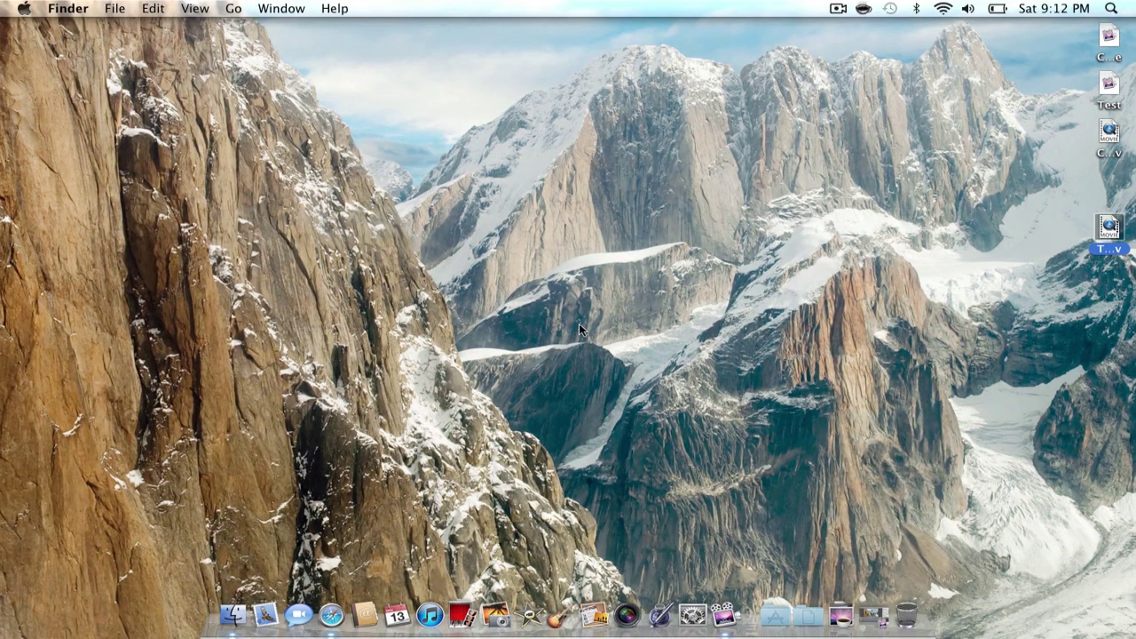
click(578, 324)
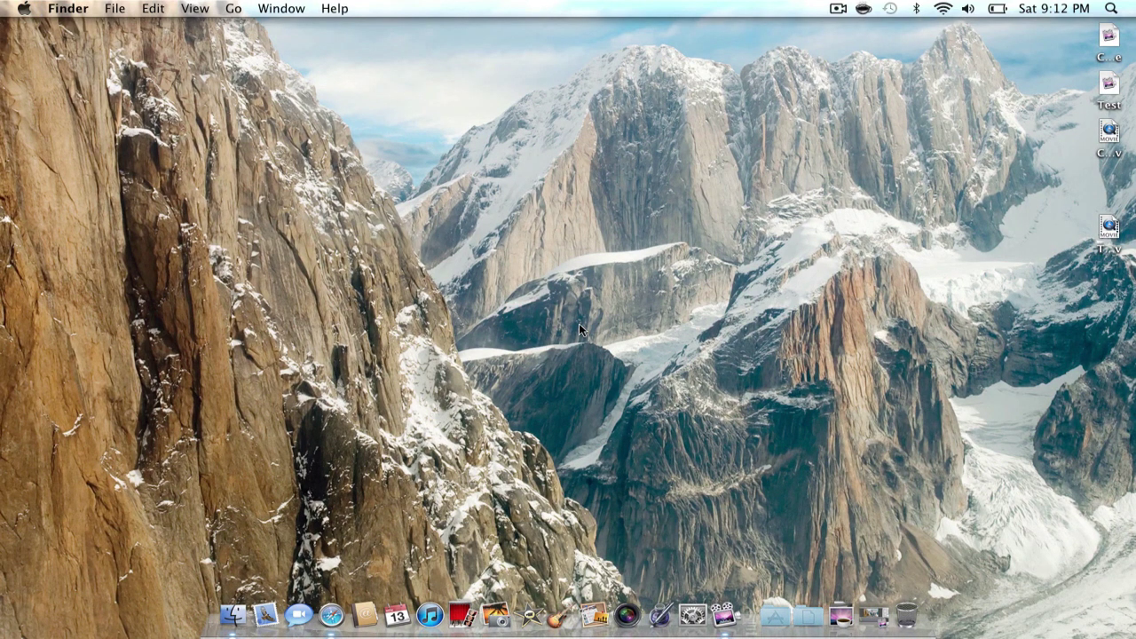